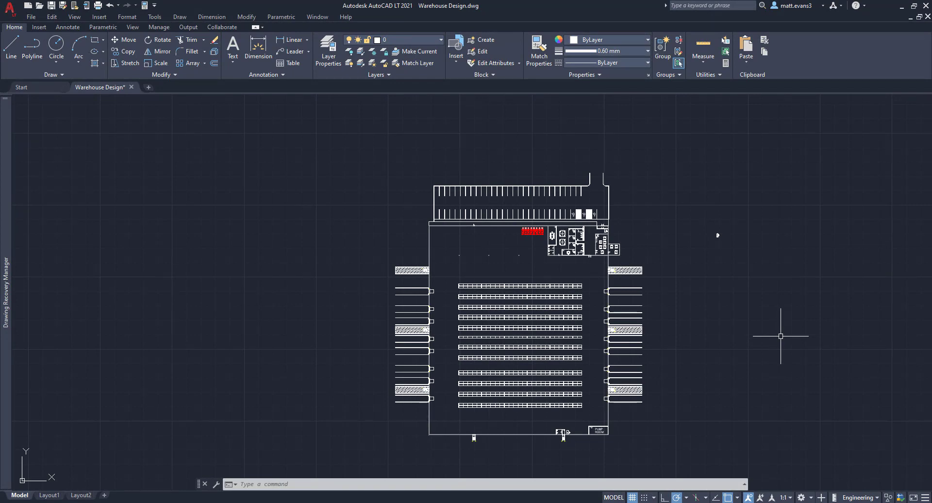
Copy the lower four-desk cluster from its centre about 210' straight left into the open area near the warehouse's upper-left corner
scroll(570, 240, "up", 5)
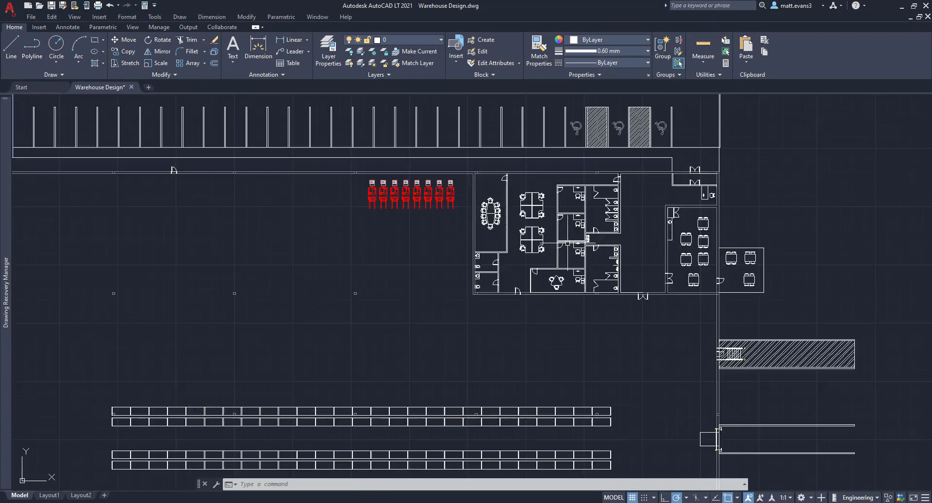
scroll(570, 238, "up", 4)
left_click(432, 192)
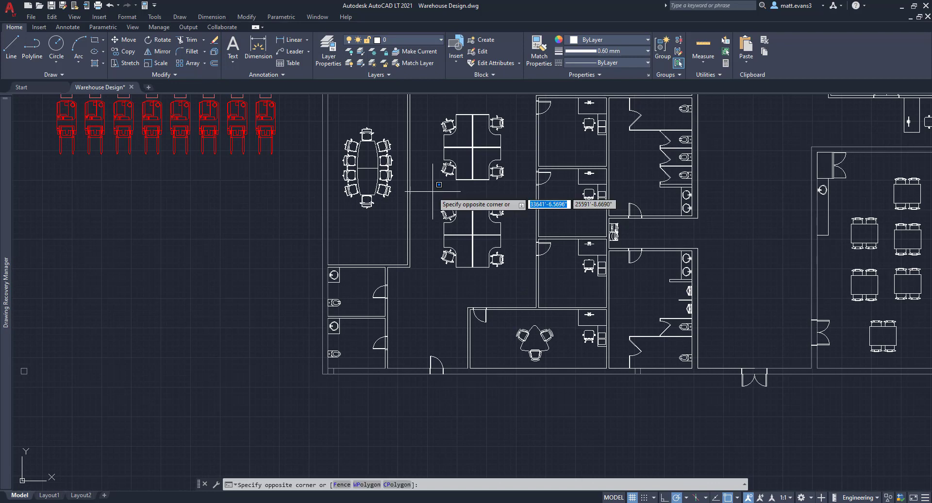
left_click(520, 292)
right_click(518, 233)
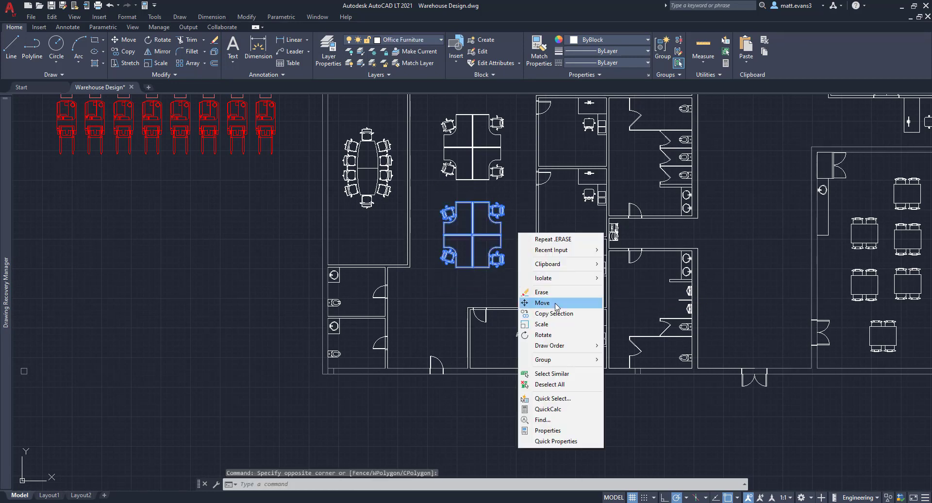
left_click(553, 313)
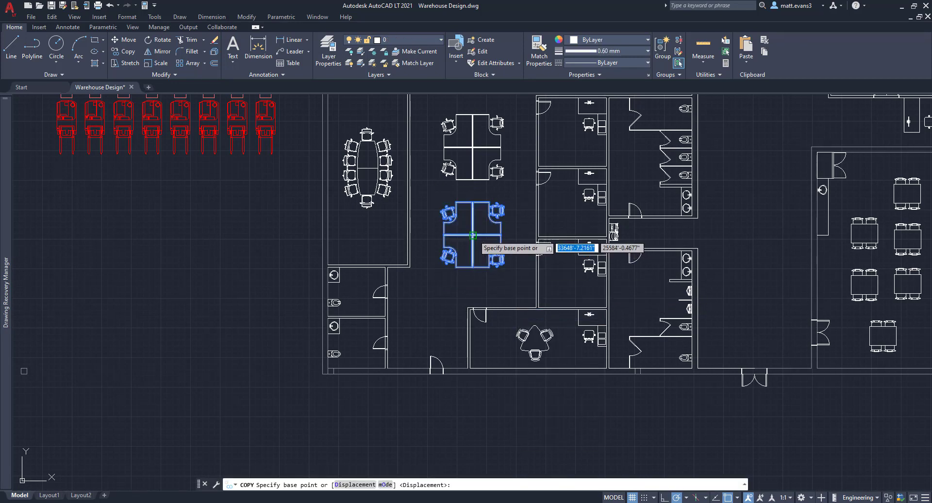
left_click(472, 236)
scroll(665, 240, "down", 5)
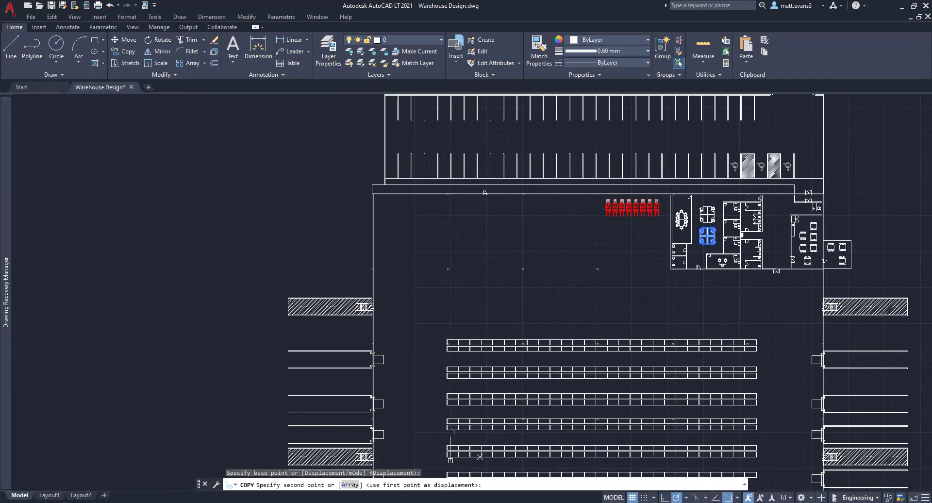
left_click(415, 235)
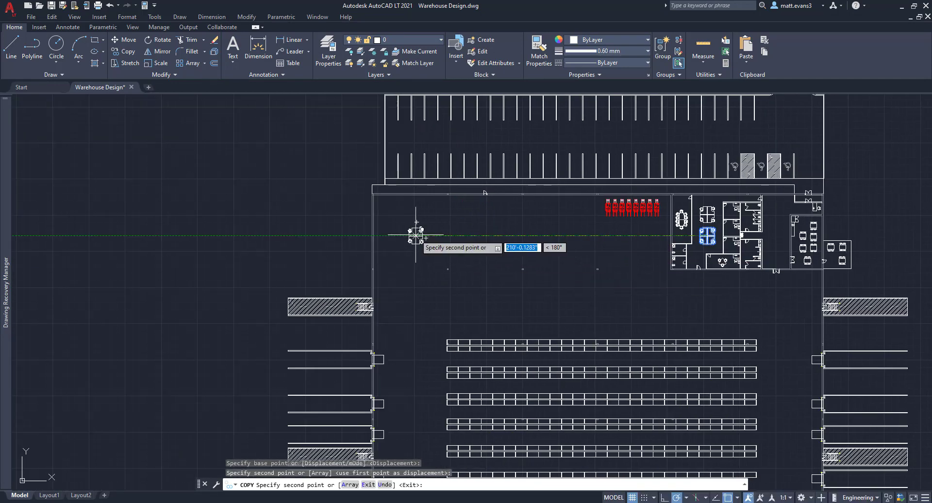
key("Escape")
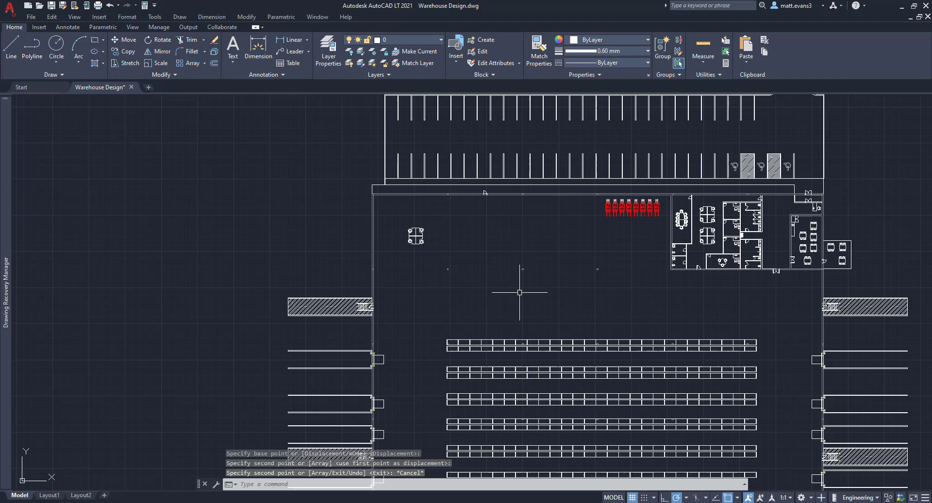
Move the copied desk cluster by its centre slightly up and to the left within the open warehouse area
scroll(710, 326, "down", 2)
middle_click_drag(709, 326, 647, 225)
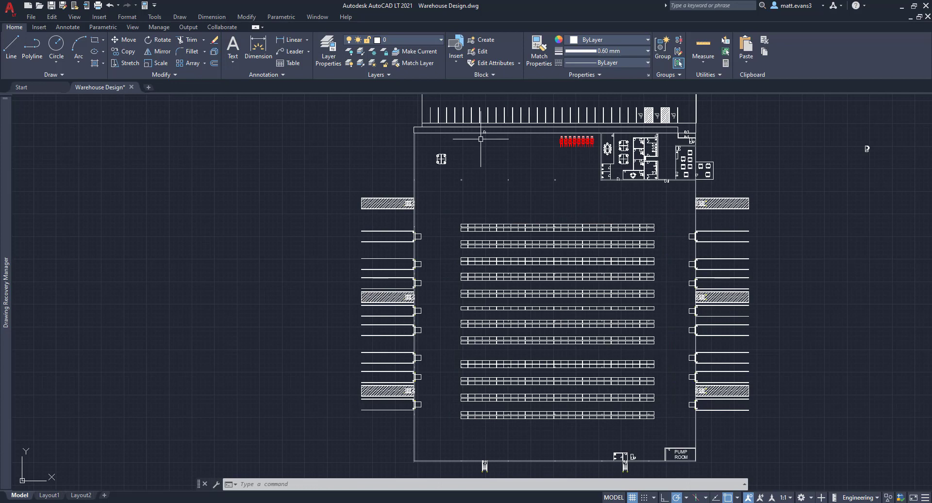
scroll(450, 141, "up", 4)
left_click(401, 162)
left_click(447, 208)
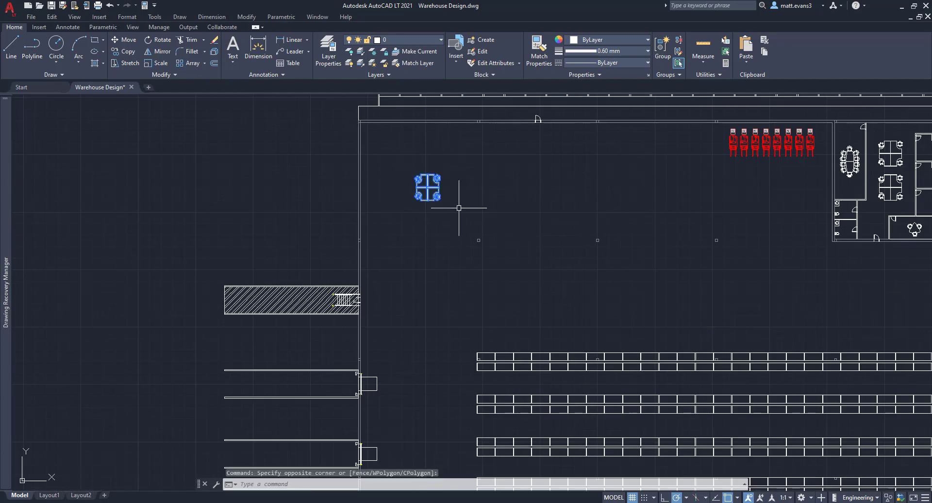
right_click(463, 205)
left_click(500, 275)
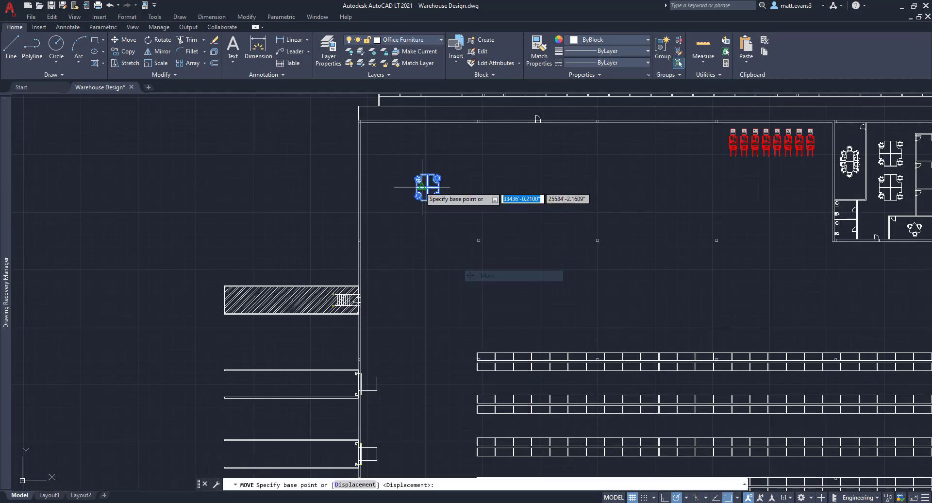
left_click(427, 187)
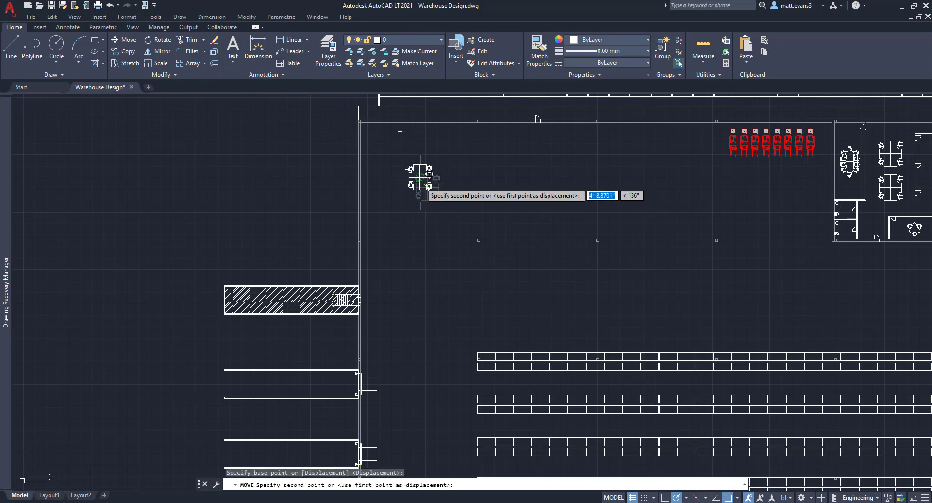
left_click(420, 181)
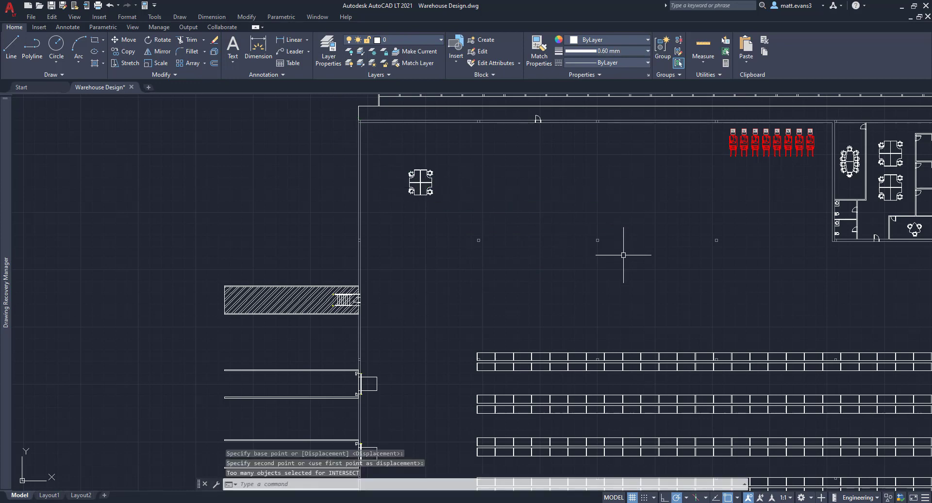
scroll(420, 181, "up", 2)
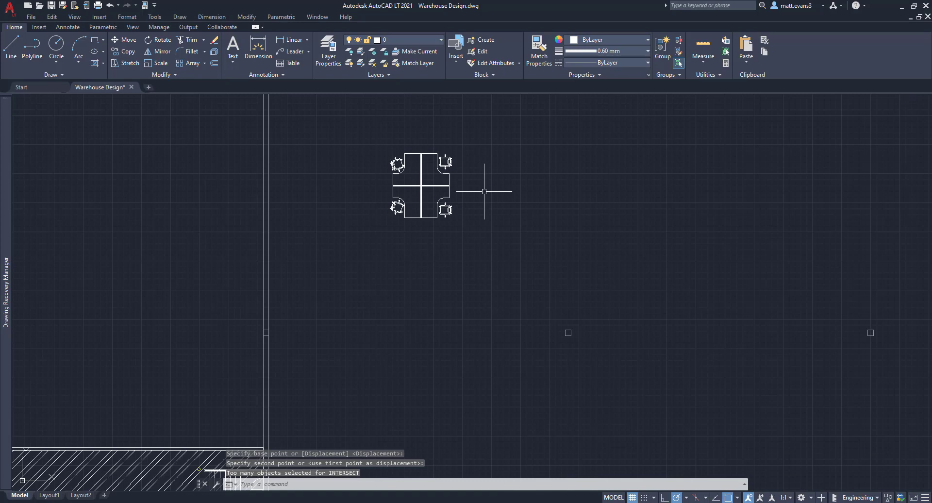
scroll(484, 192, "down", 2)
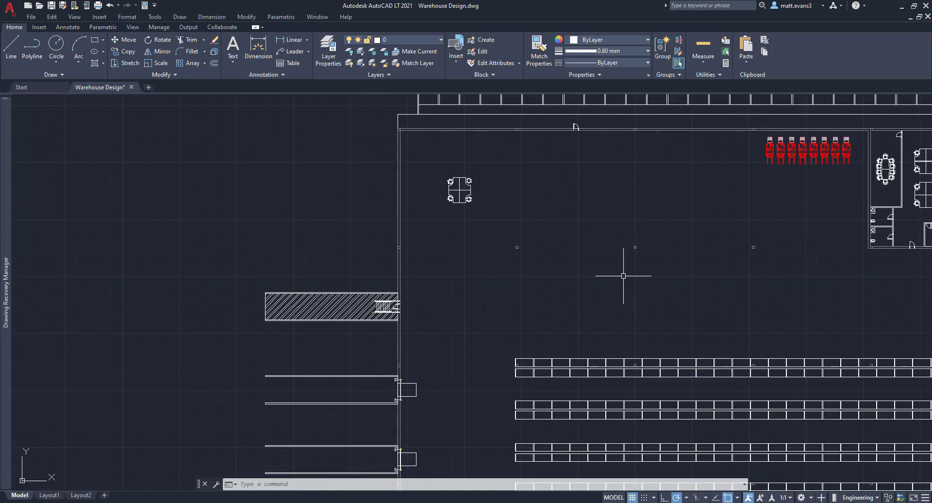
scroll(628, 277, "down", 5)
scroll(684, 283, "up", 3)
middle_click_drag(684, 284, 593, 205)
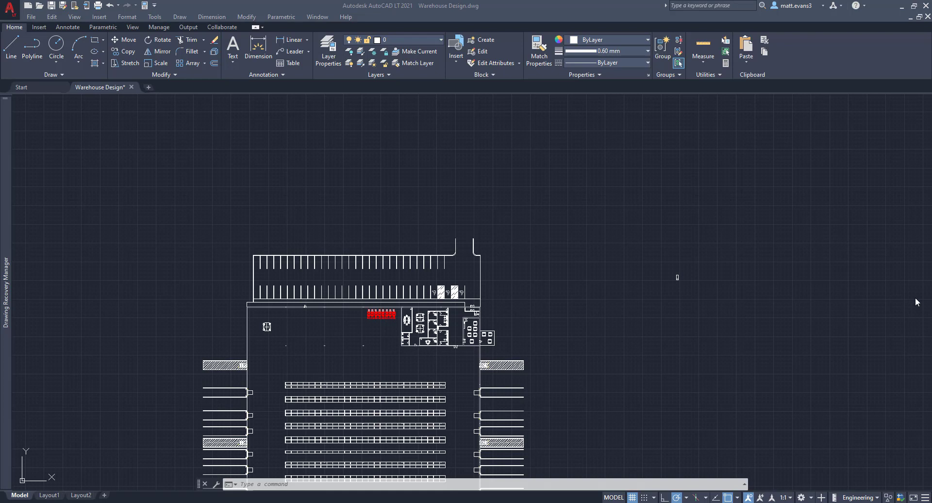
Measure the full length of the packing station outside the building along its left edge with the Dimension tool
scroll(680, 276, "up", 8)
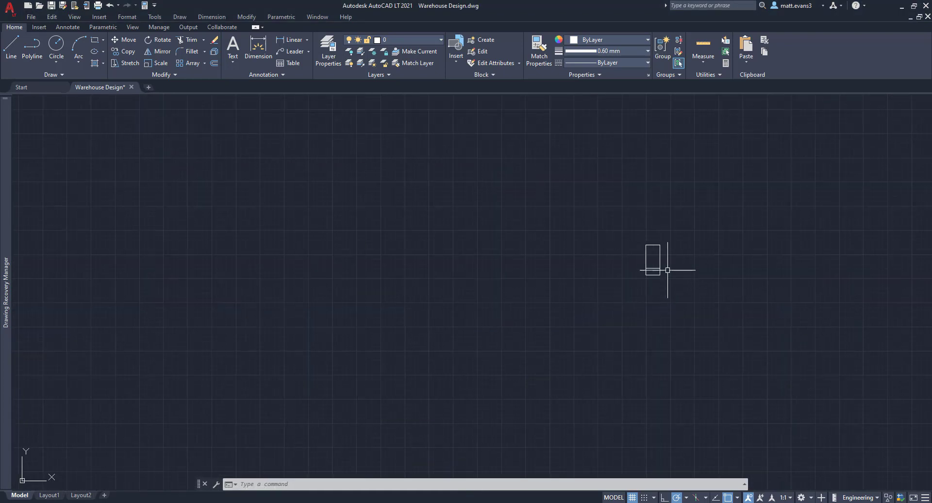
scroll(667, 270, "up", 6)
scroll(674, 291, "down", 2)
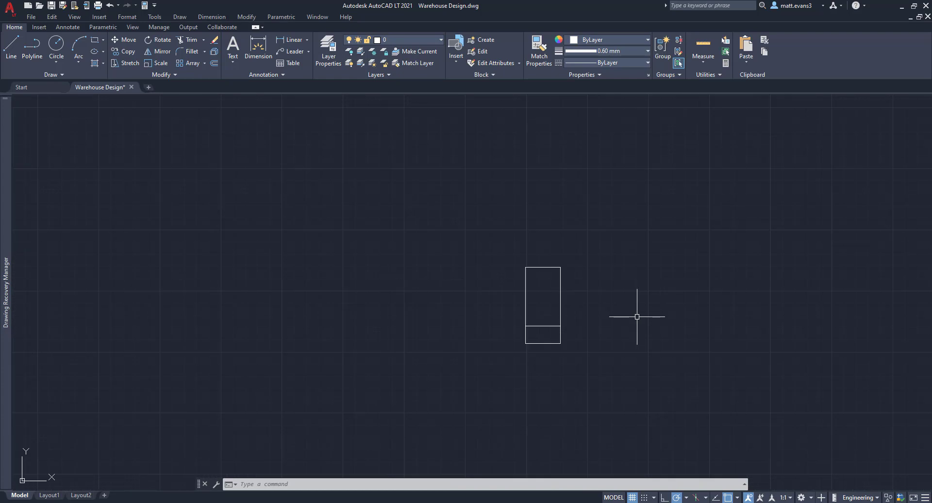
left_click(262, 56)
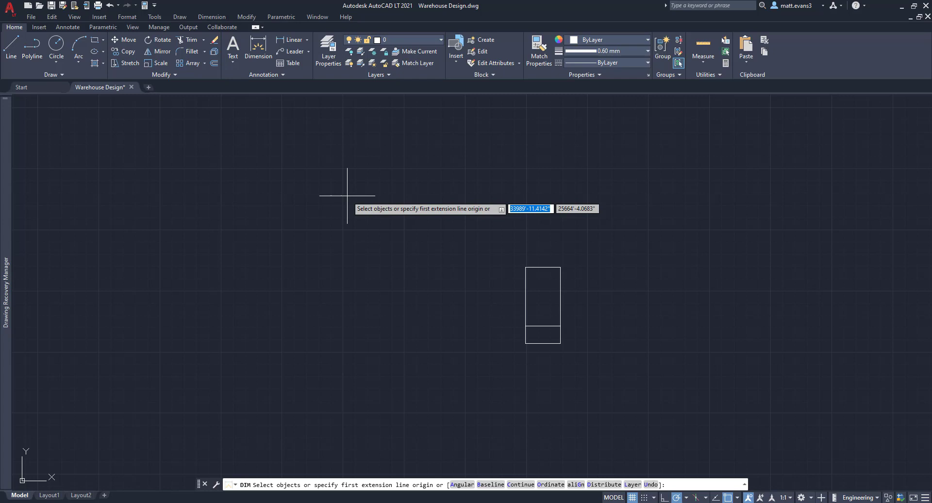
left_click(526, 267)
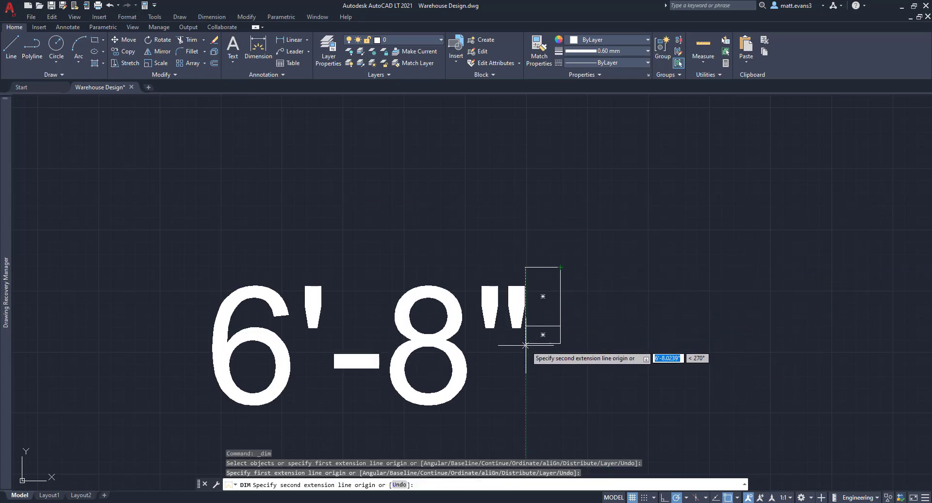
key("Return")
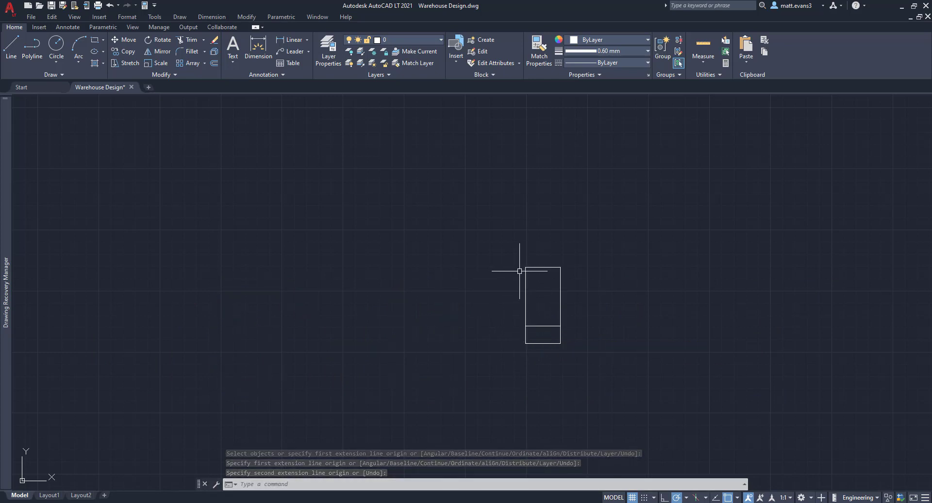
Copy the packing station from outside the building into the open warehouse area, to the right of the copied desk cluster
left_click(514, 253)
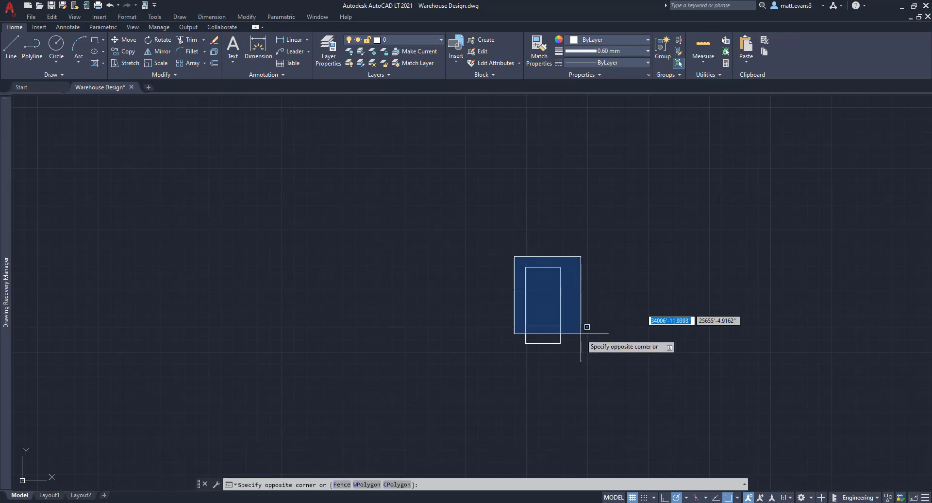
left_click(592, 357)
right_click(603, 301)
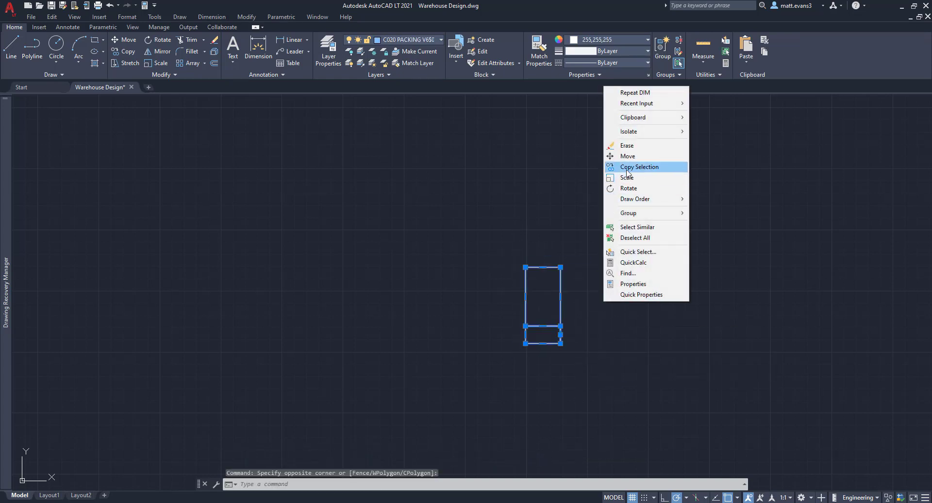
left_click(630, 163)
left_click(527, 325)
scroll(478, 313, "down", 10)
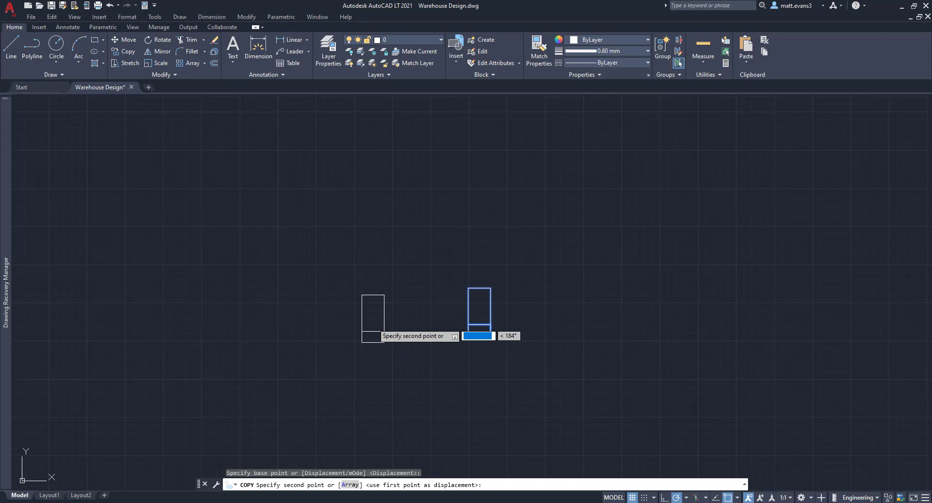
middle_click_drag(329, 266, 825, 267)
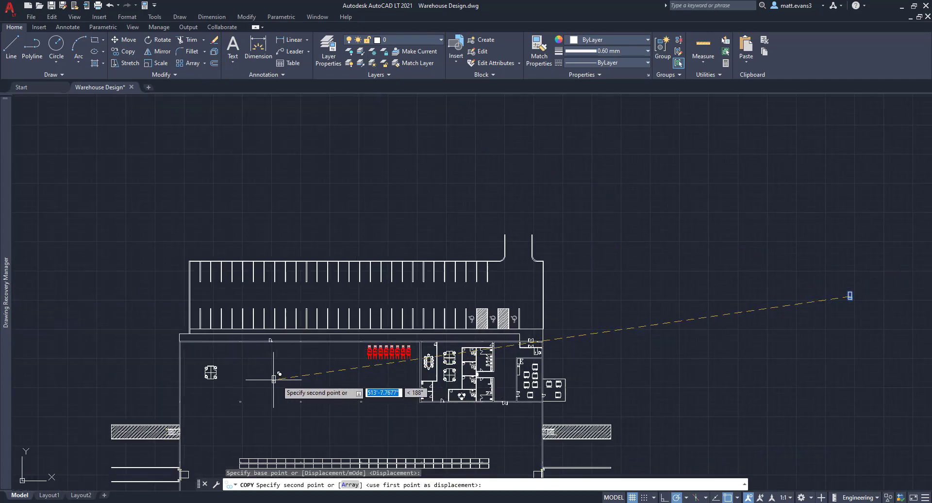
scroll(264, 374, "up", 4)
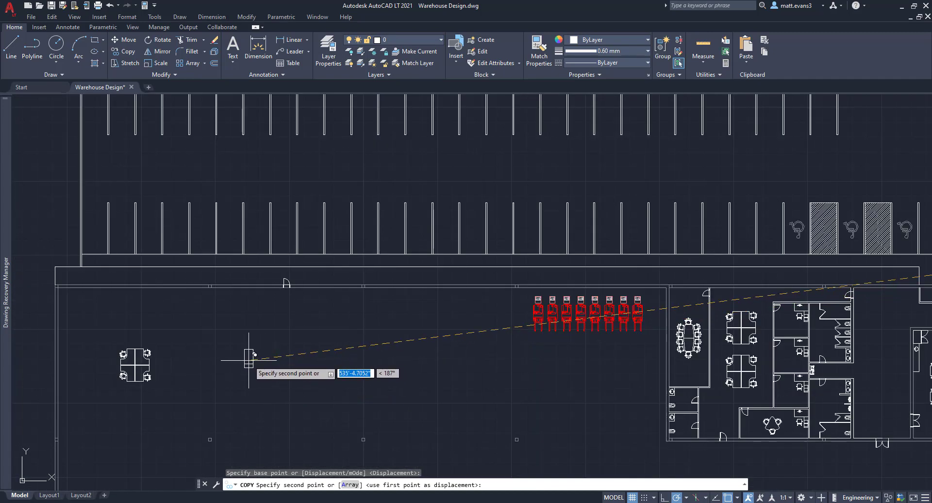
left_click(248, 360)
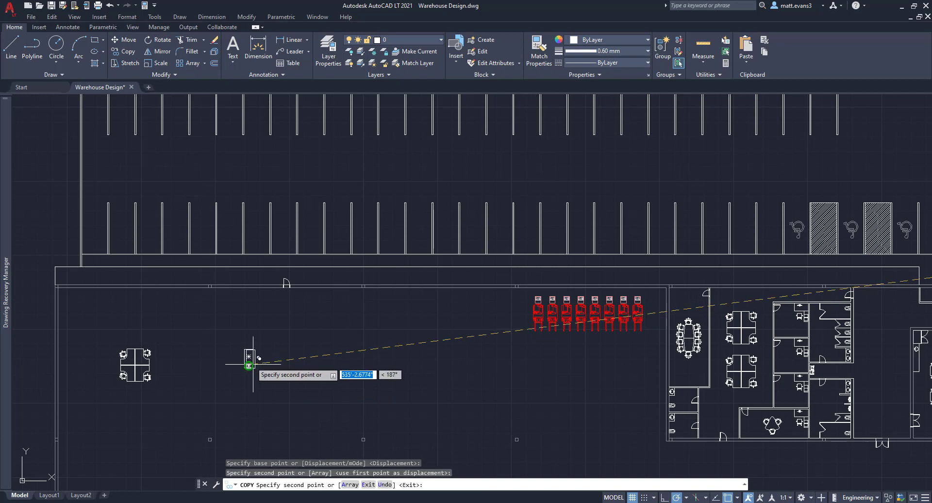
key("Escape")
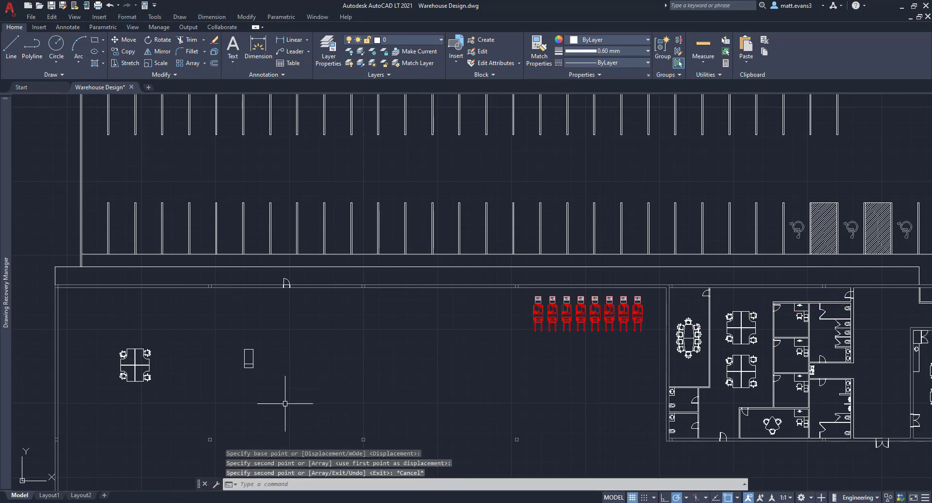
Draw a 4' horizontal spacing line to the right from the copied packing station's lower-right corner
left_click(10, 46)
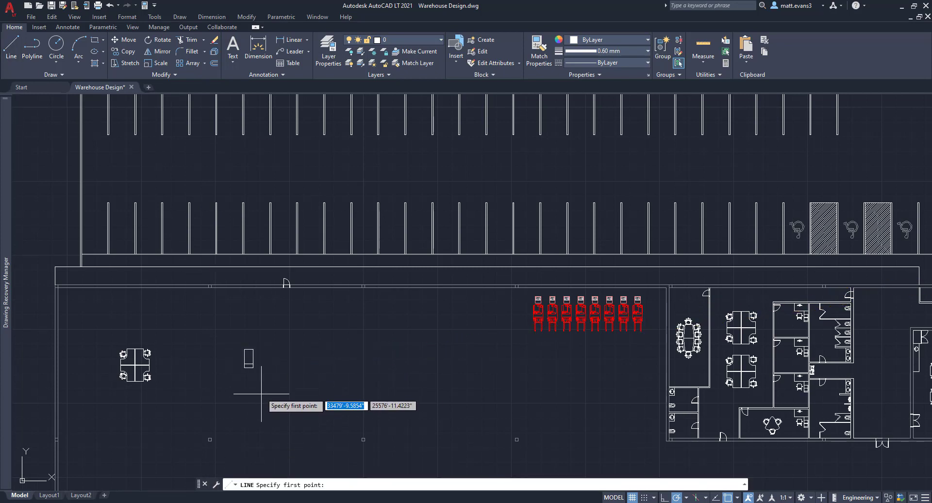
scroll(261, 393, "up", 5)
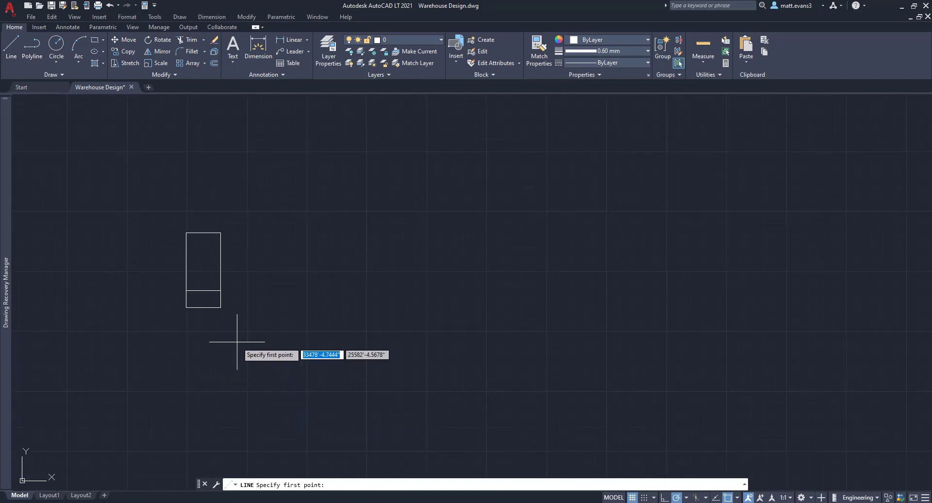
left_click(222, 307)
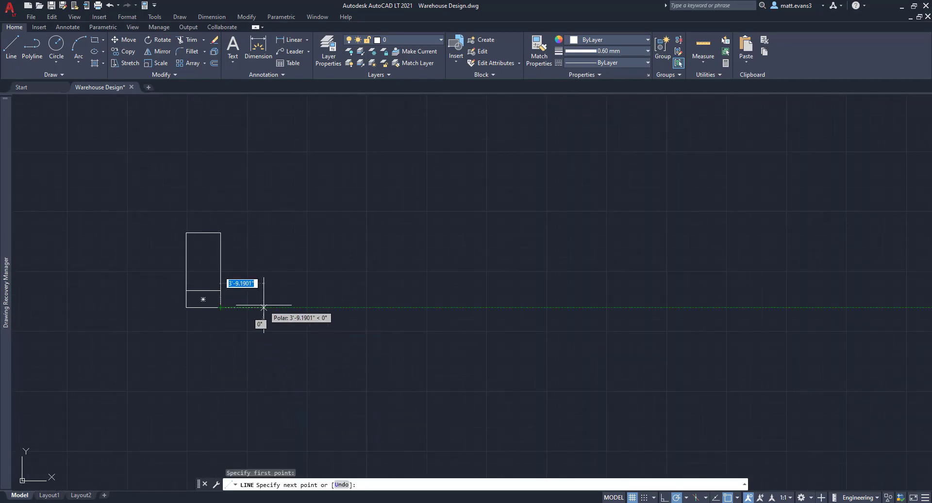
type("4")
key("Return")
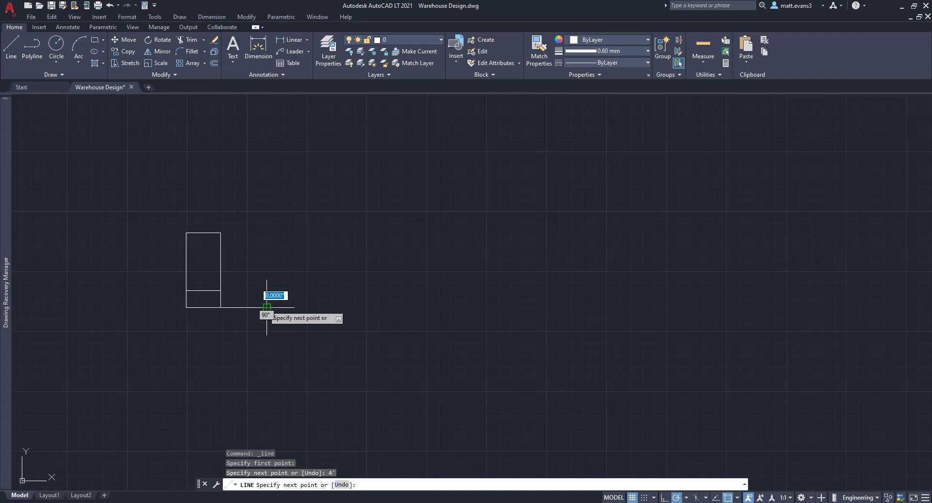
key("Escape")
Copy the packing station with its spacing line five times to the right, placing each copy at the previous spacing line's end
left_click(177, 201)
left_click(267, 318)
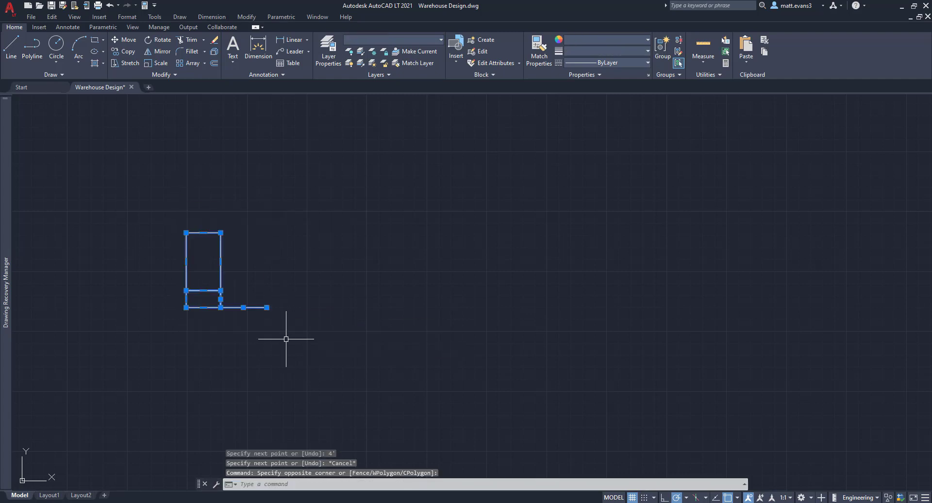
right_click(311, 295)
left_click(347, 158)
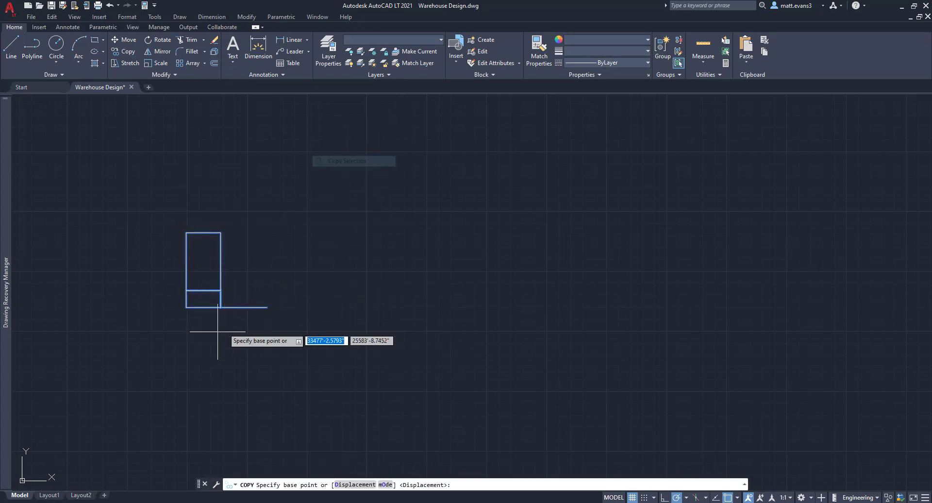
left_click(186, 307)
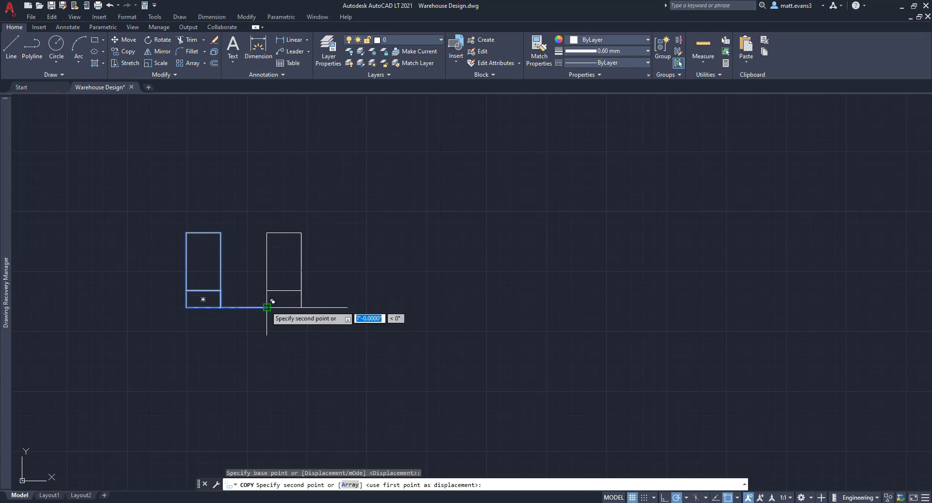
left_click(267, 307)
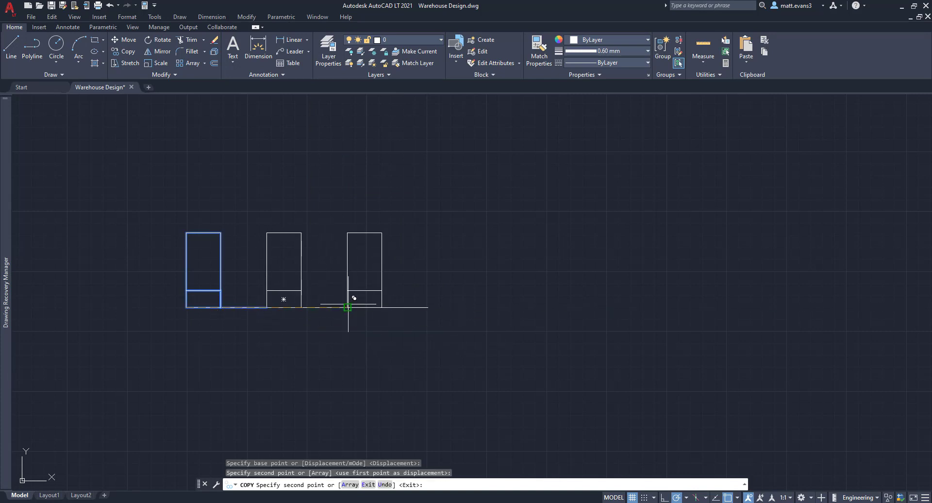
left_click(347, 307)
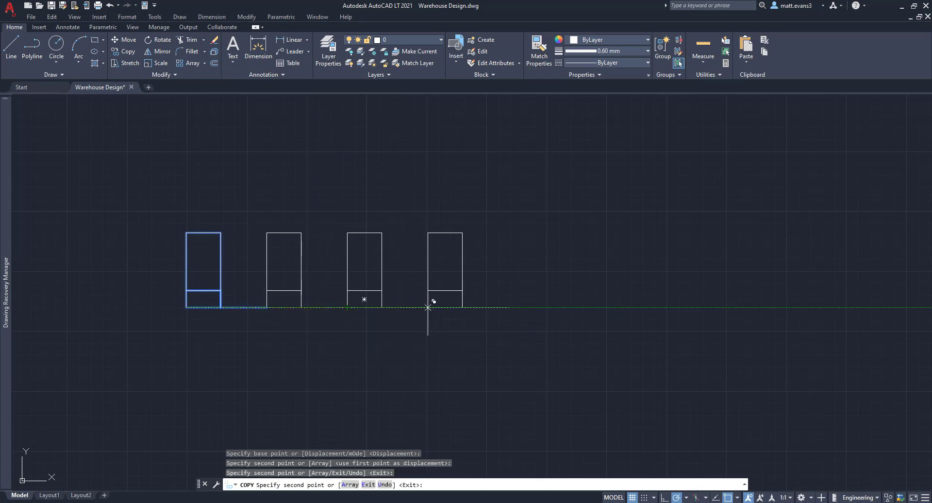
left_click(428, 306)
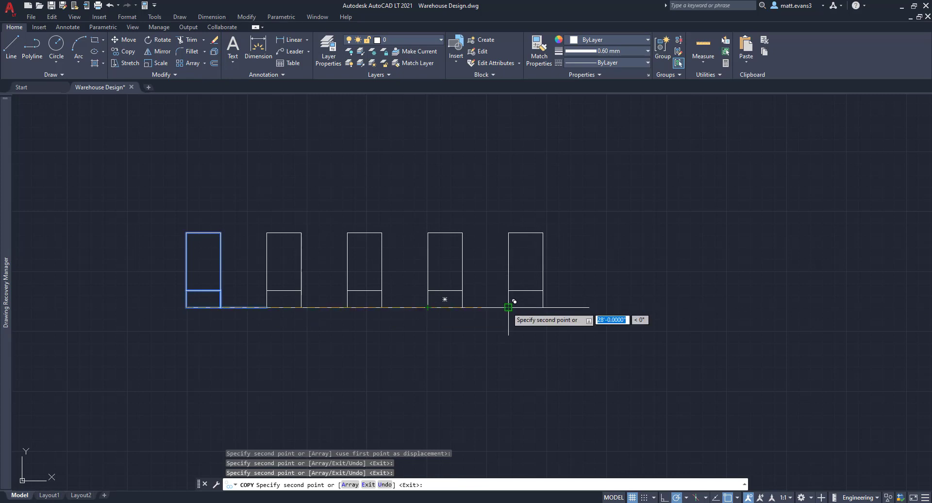
left_click(508, 306)
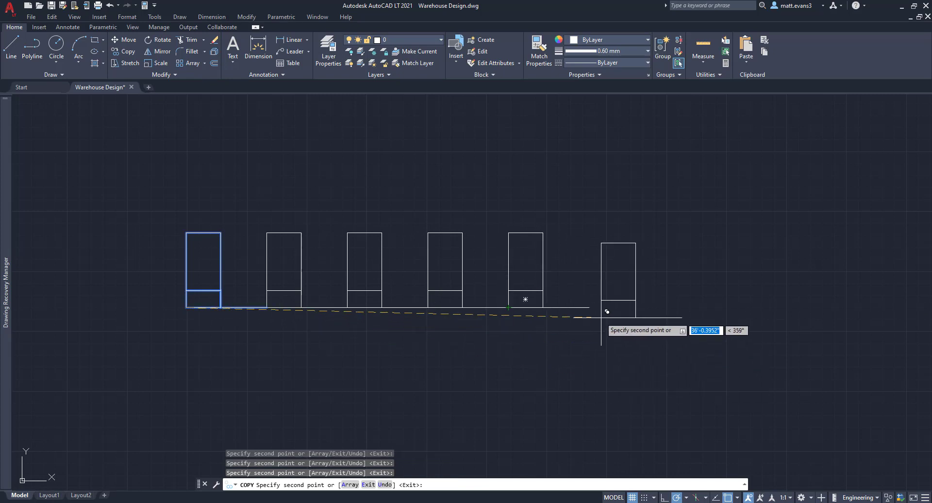
left_click(589, 306)
key("Escape")
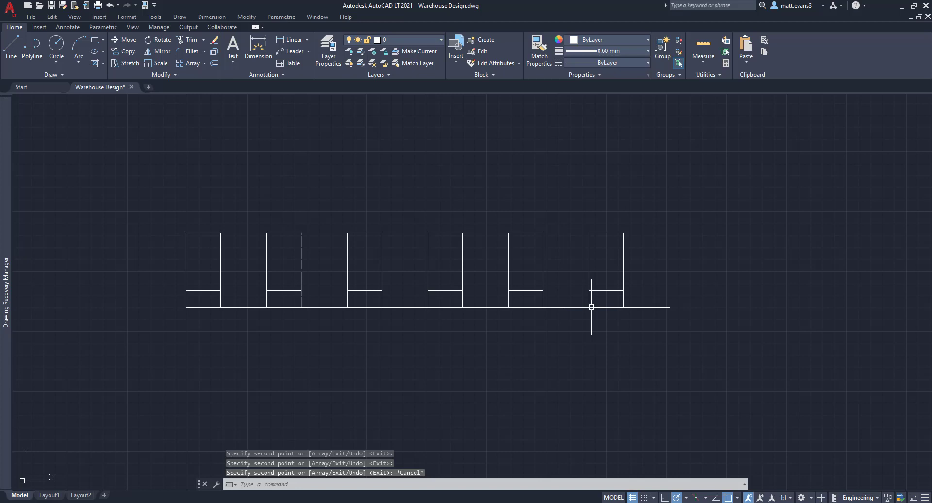
Delete the six horizontal spacing lines between and after the packing stations
left_click(243, 306)
left_click(324, 307)
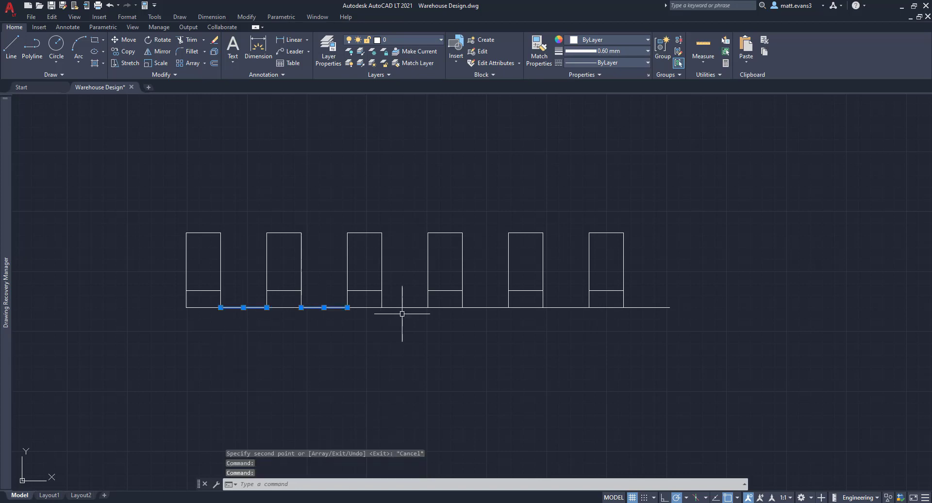
left_click(406, 307)
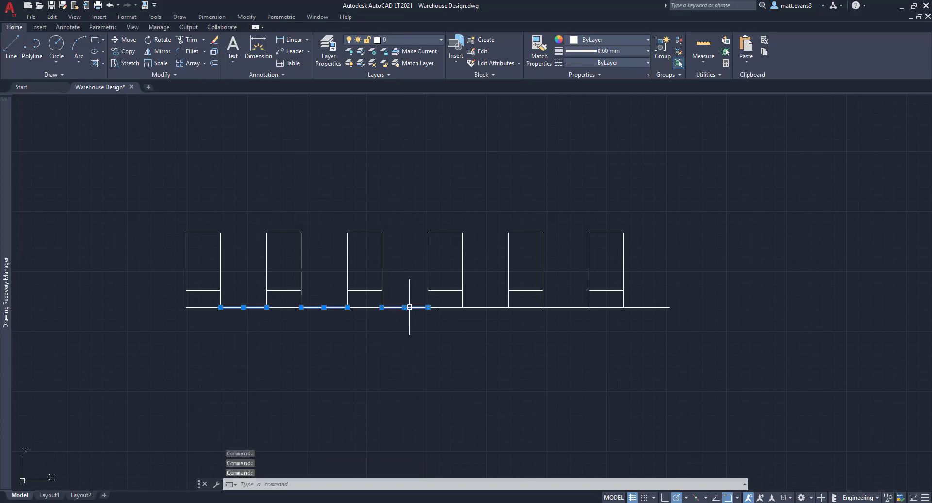
left_click(479, 307)
left_click(575, 306)
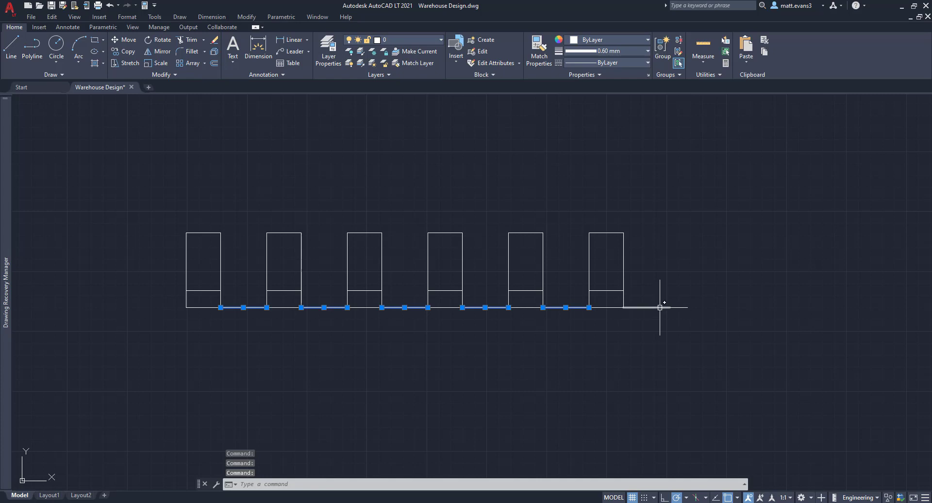
left_click(660, 306)
key("Delete")
Copy the computer from the desk beside the small restroom into the middle of the leftmost packing station's large section
scroll(434, 358, "down", 4)
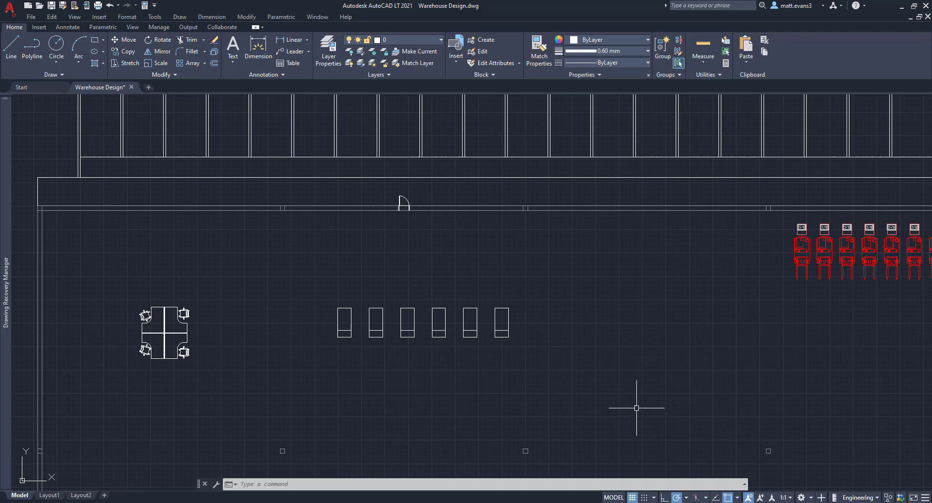
scroll(700, 365, "down", 4)
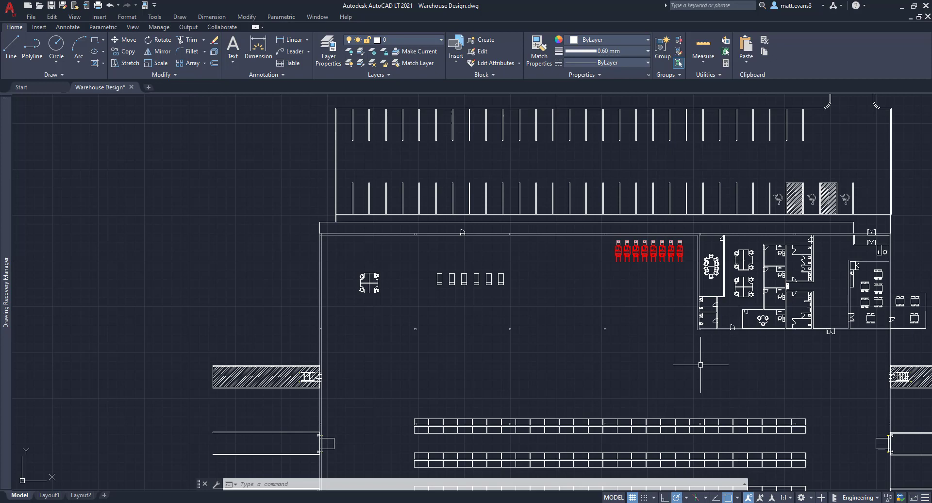
scroll(587, 374, "down", 3)
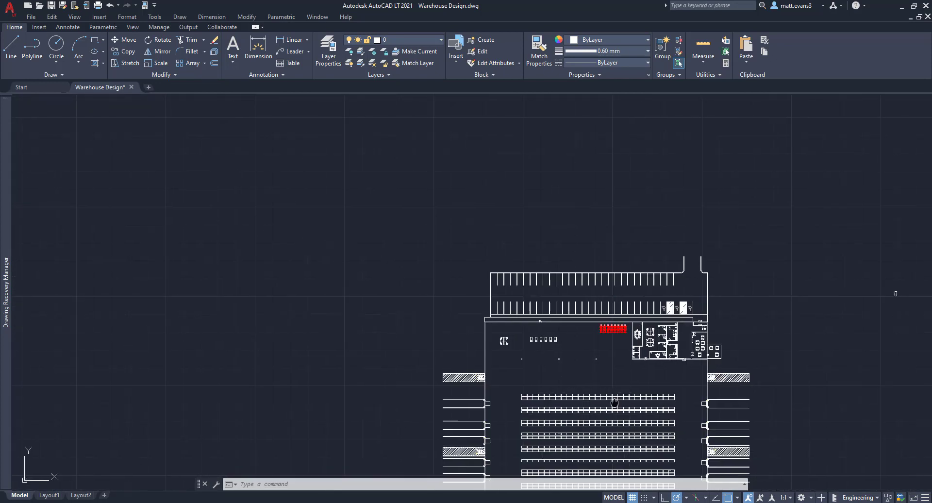
middle_click_drag(587, 369, 577, 197)
scroll(615, 370, "up", 15)
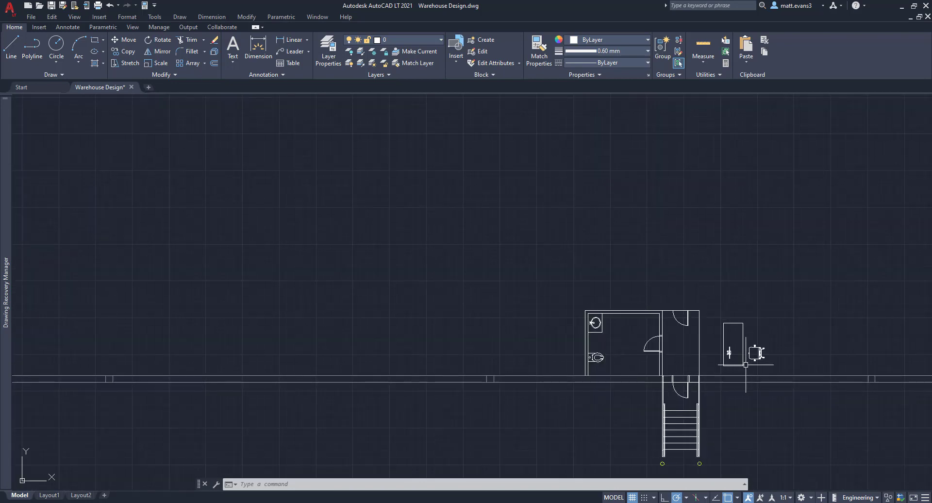
left_click(741, 388)
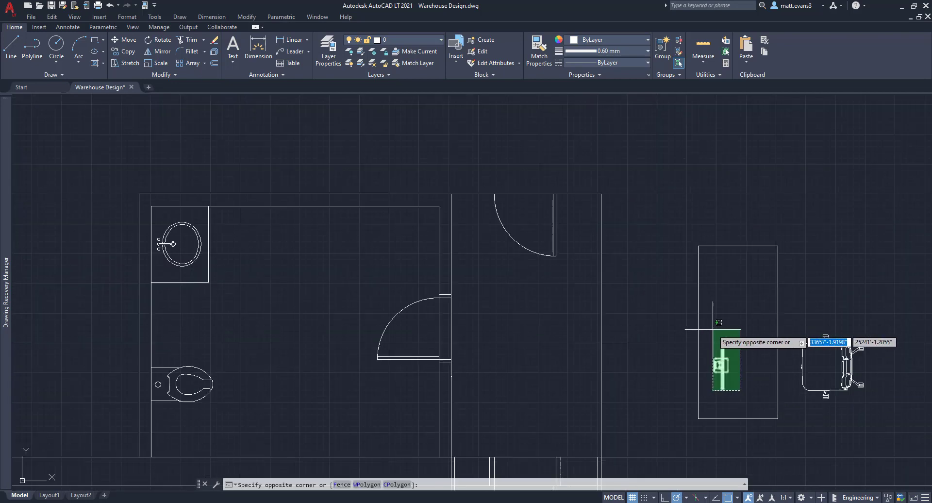
left_click(713, 320)
right_click(713, 320)
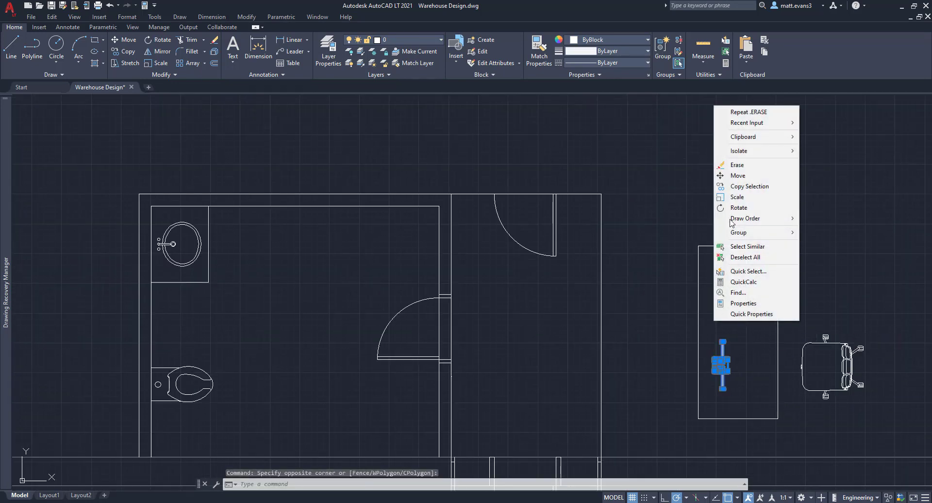
left_click(743, 186)
left_click(721, 364)
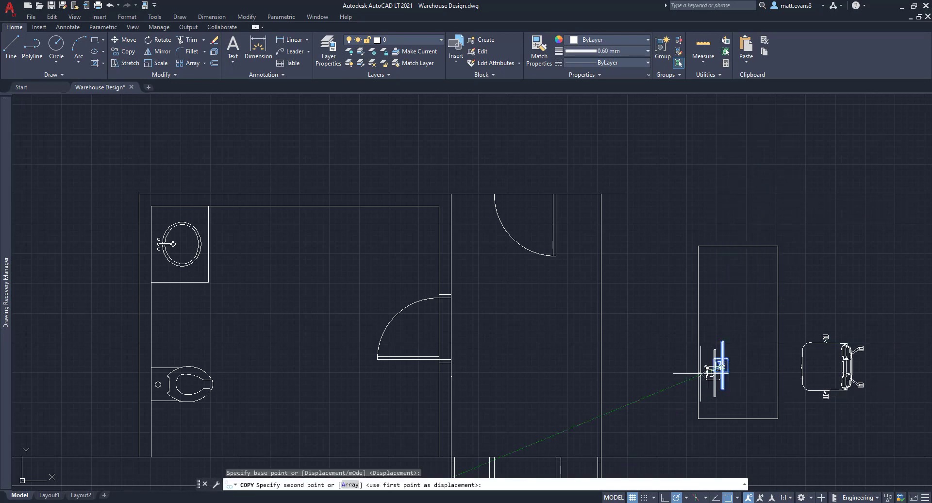
scroll(718, 371, "down", 6)
middle_click_drag(557, 284, 490, 466)
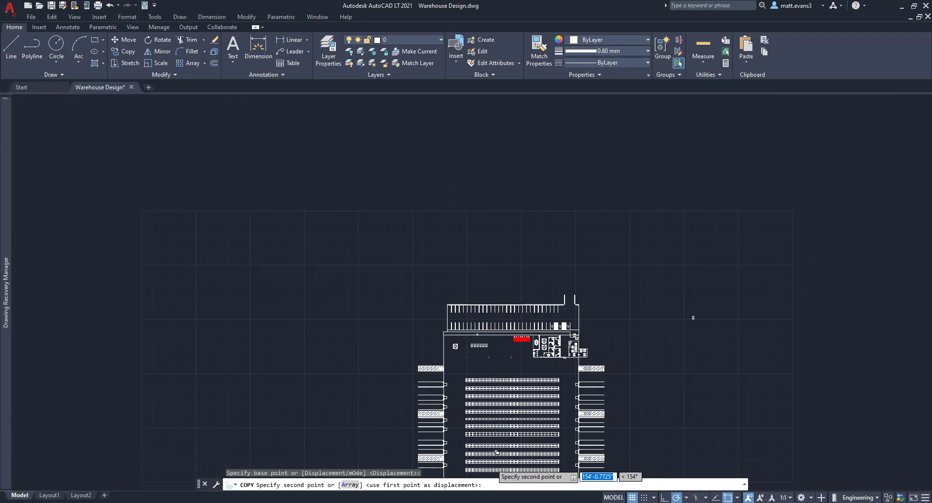
scroll(468, 340, "up", 6)
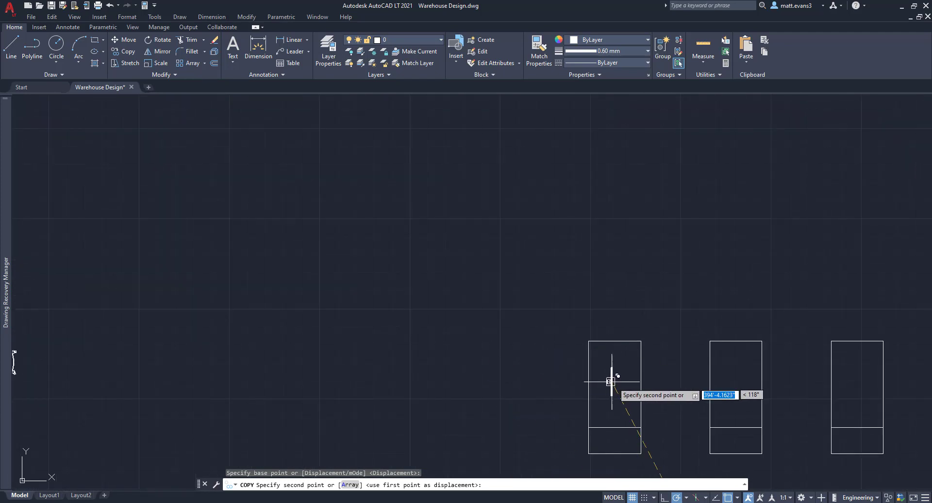
left_click(613, 385)
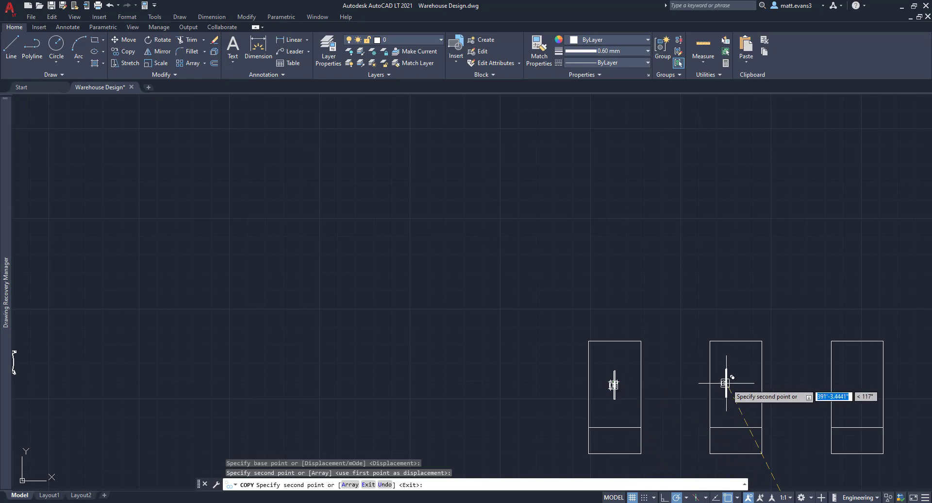
key("Escape")
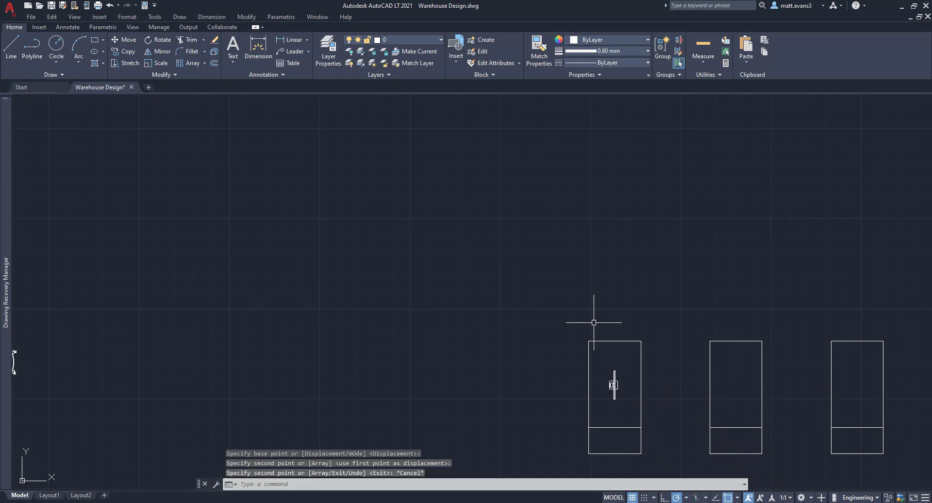
Copy the leftmost packing station with its computer onto the other five stations, using the lower-right corners as reference points
left_click(544, 316)
left_click(673, 461)
middle_click_drag(668, 424, 609, 308)
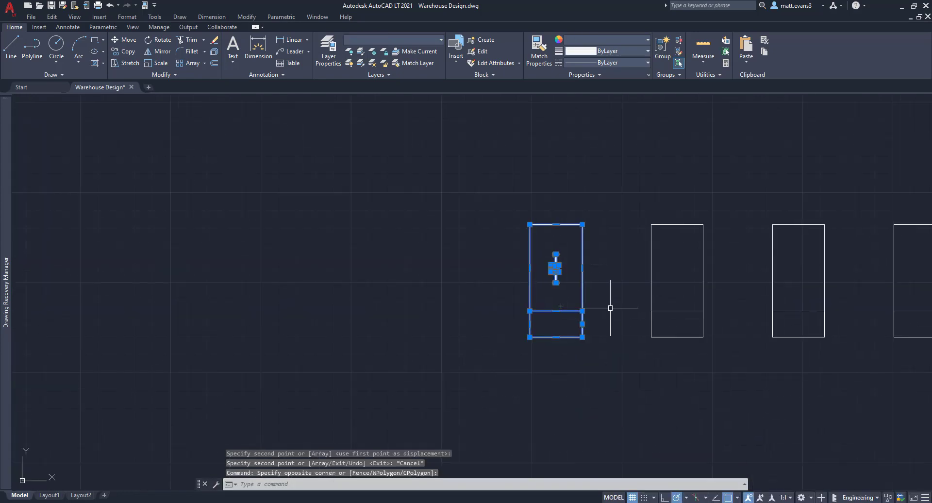
right_click(609, 309)
left_click(647, 174)
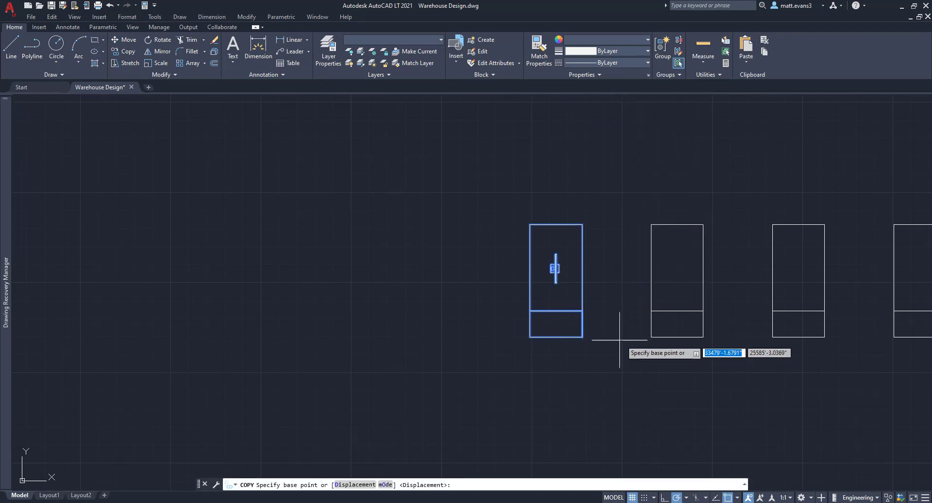
left_click(581, 337)
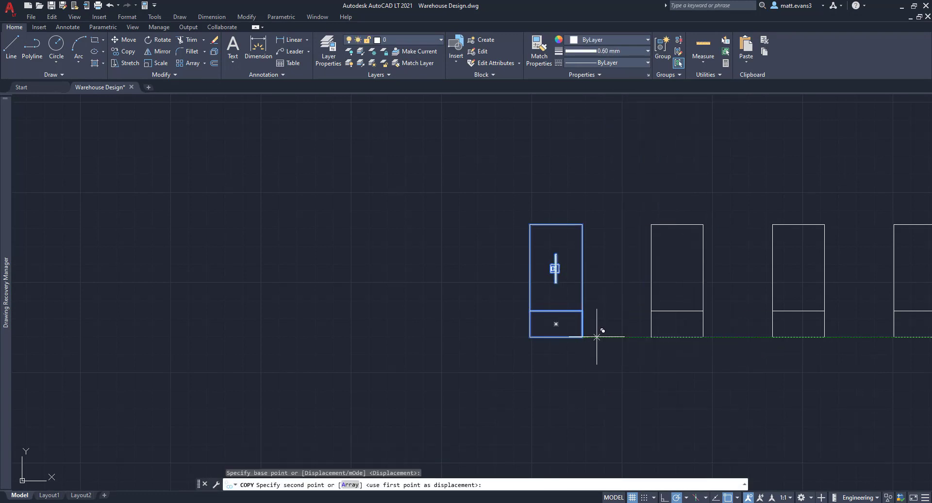
left_click(703, 337)
left_click(824, 337)
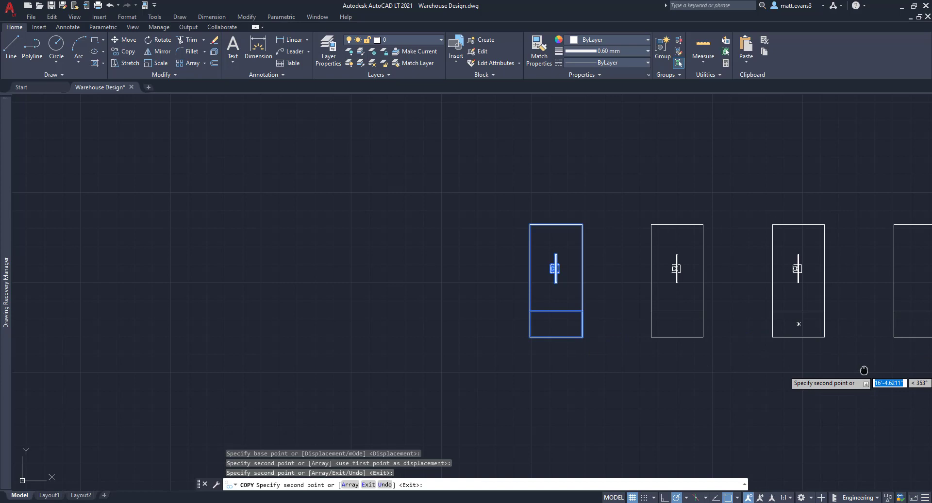
middle_click_drag(816, 369, 421, 369)
left_click(549, 336)
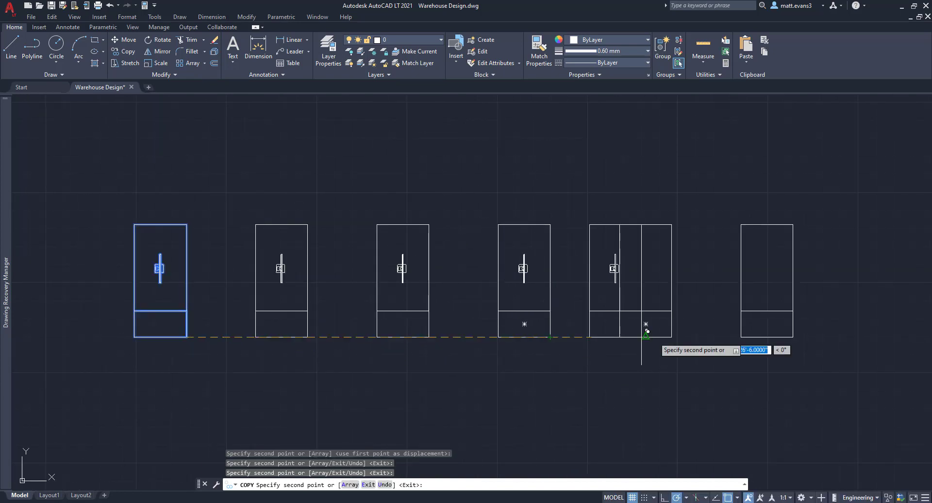
left_click(672, 337)
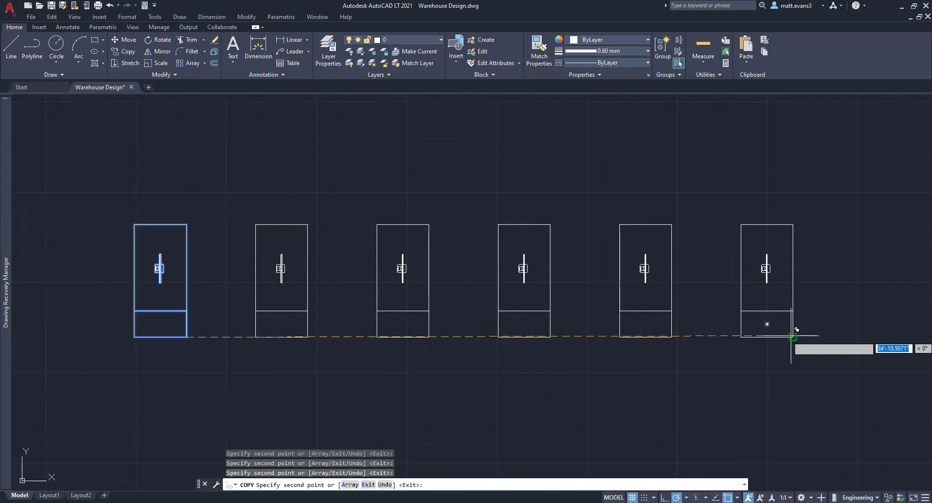
key("Escape")
scroll(538, 408, "down", 6)
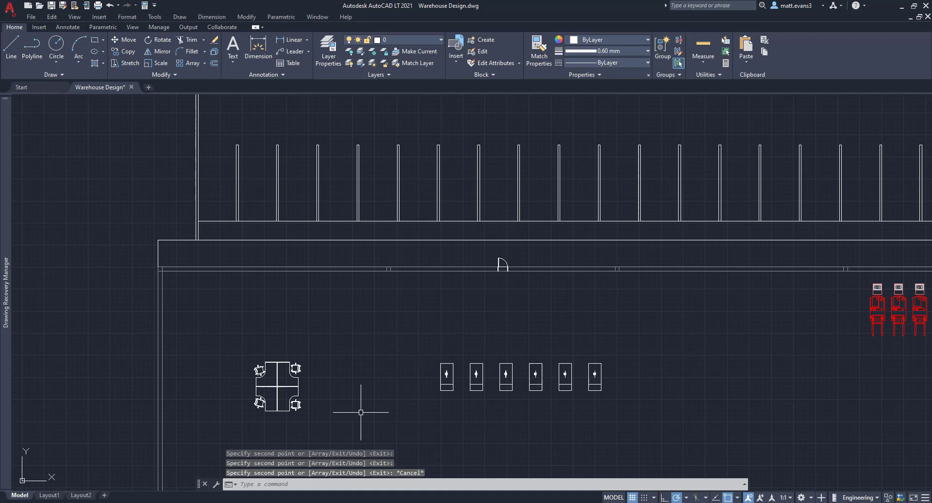
scroll(398, 418, "down", 2)
middle_click_drag(397, 418, 391, 310)
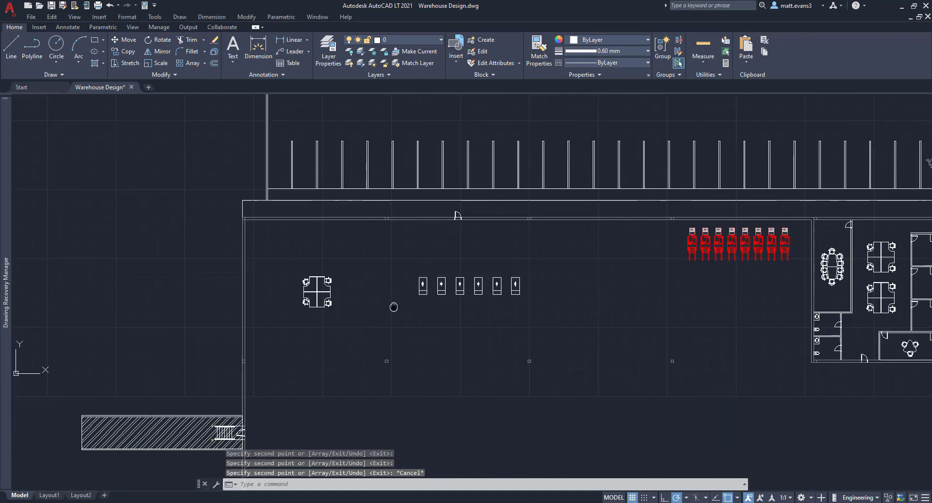